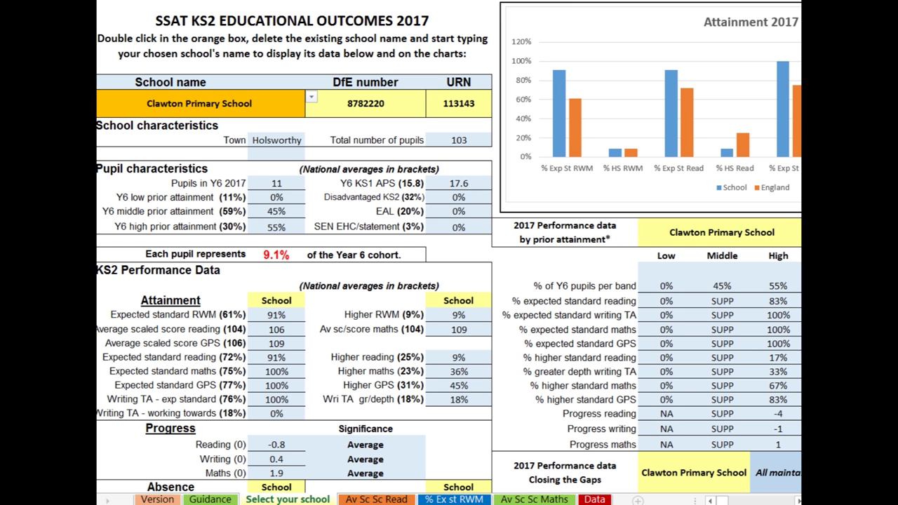
# Replace Clawton Primary School with Redby Academy in the school name cell, dismissing the circular reference warning
pyautogui.click(199, 103)
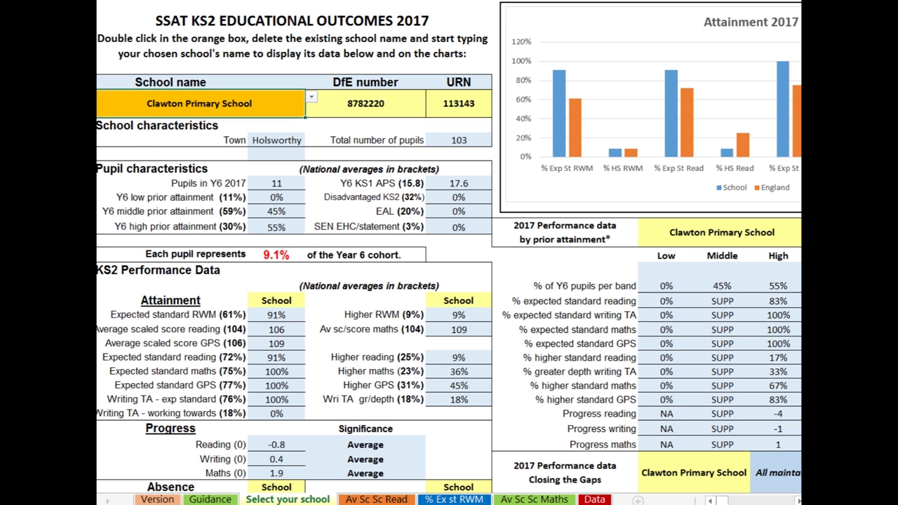
pyautogui.doubleClick(199, 103)
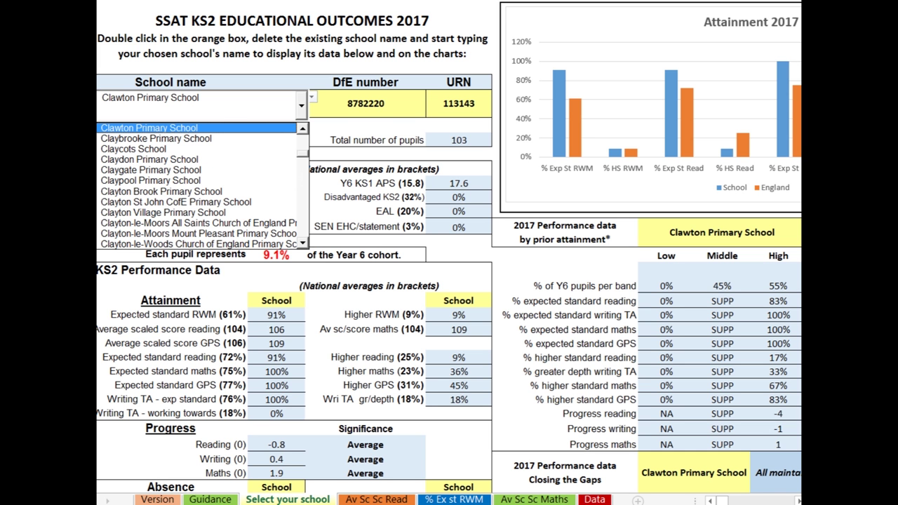
pyautogui.hotkey('shift', 'Left')
pyautogui.hotkey('shift', 'Left')
pyautogui.hotkey('shift', 'Left')
pyautogui.hotkey('shift', 'Left')
pyautogui.hotkey('shift', 'Left')
pyautogui.hotkey('shift', 'Left')
pyautogui.hotkey('shift', 'Left')
pyautogui.hotkey('shift', 'Left')
pyautogui.hotkey('shift', 'Left')
pyautogui.hotkey('shift', 'Left')
pyautogui.hotkey('shift', 'Left')
pyautogui.hotkey('shift', 'Left')
pyautogui.hotkey('shift', 'Left')
pyautogui.hotkey('shift', 'Left')
pyautogui.hotkey('shift', 'Left')
pyautogui.hotkey('shift', 'Left')
pyautogui.hotkey('shift', 'Left')
pyautogui.hotkey('shift', 'Left')
pyautogui.hotkey('shift', 'Left')
pyautogui.hotkey('shift', 'Left')
pyautogui.hotkey('shift', 'Left')
pyautogui.write('l')
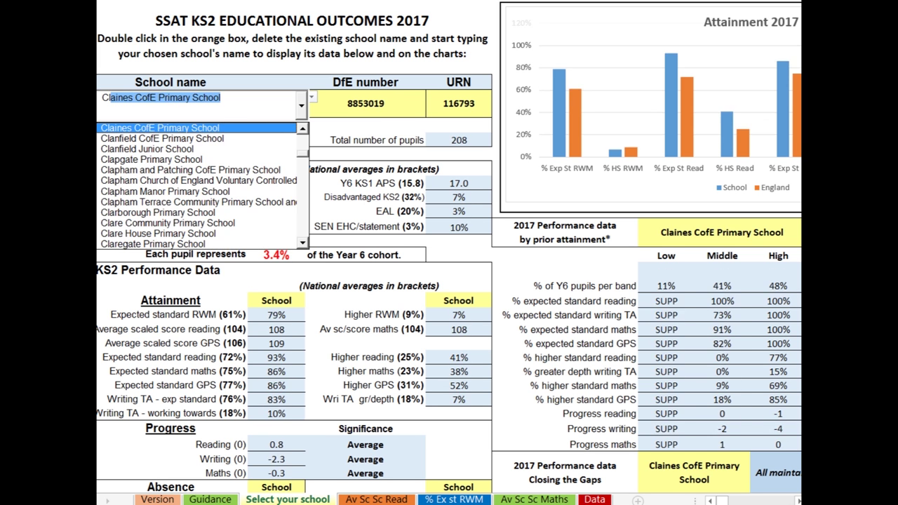
pyautogui.write('a')
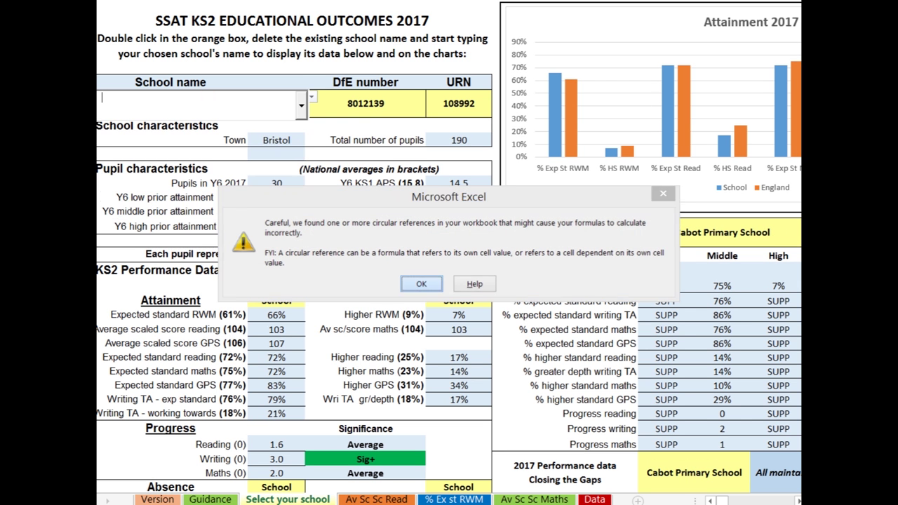
pyautogui.press('Return')
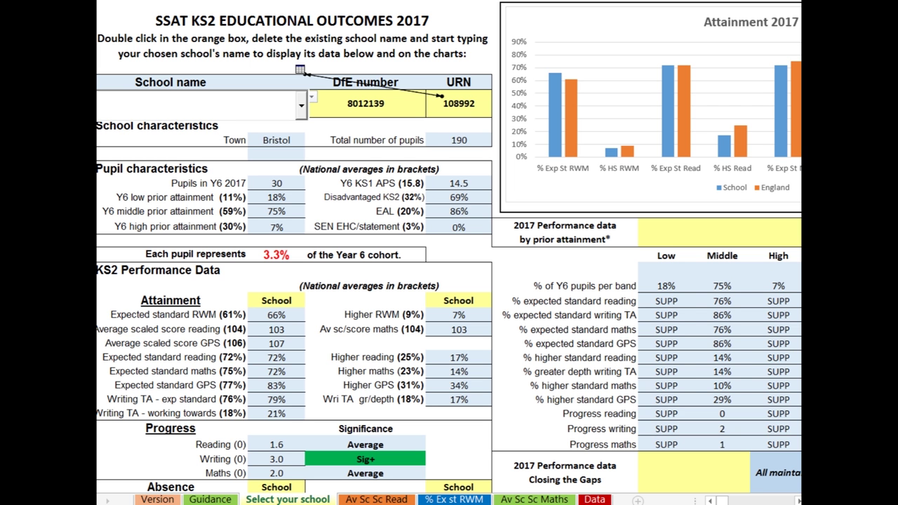
pyautogui.write('Redby Academy')
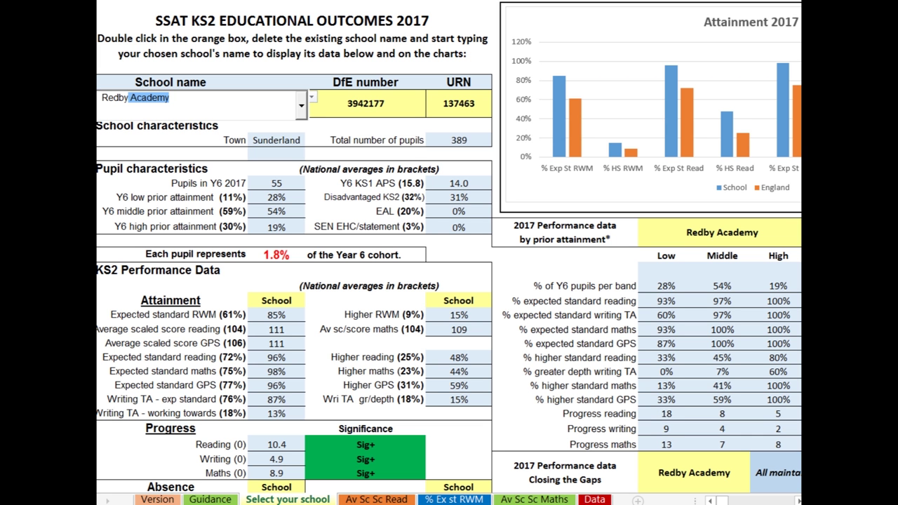
# Commit Redby Academy and bring its Sig+ progress and 3.6 / 7.8 absence figures into view
pyautogui.click(459, 254)
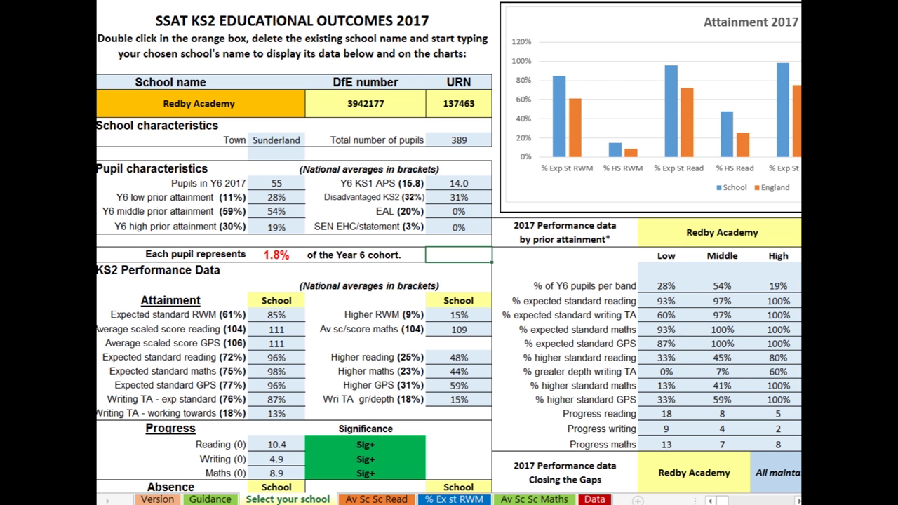
pyautogui.scroll(-3, 448, 280)
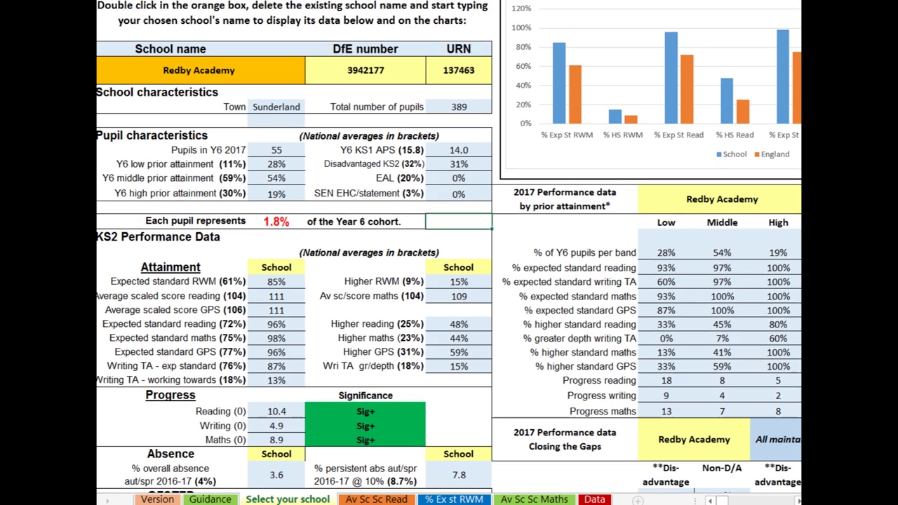
# Check Redby's Ofsted section and its 93% low prior attainers against all maintained schools
pyautogui.scroll(-1, 449, 281)
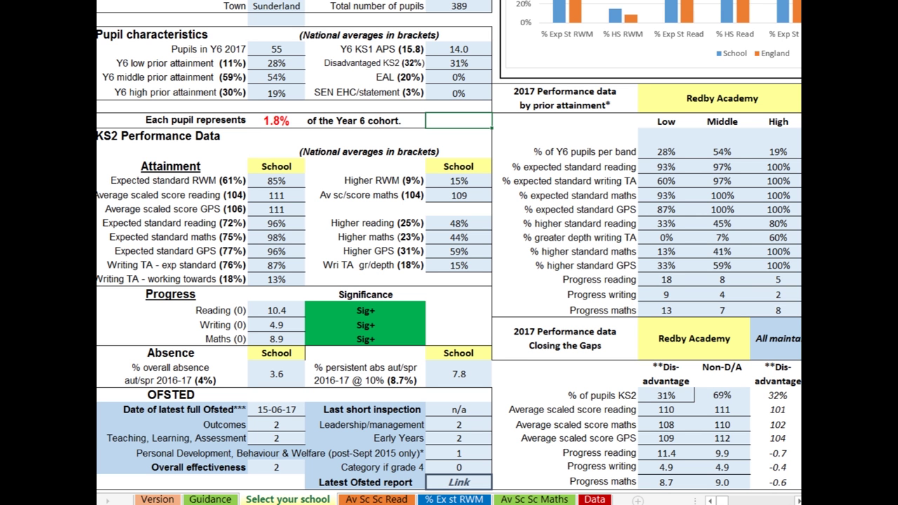
pyautogui.hscroll(8, 449, 252)
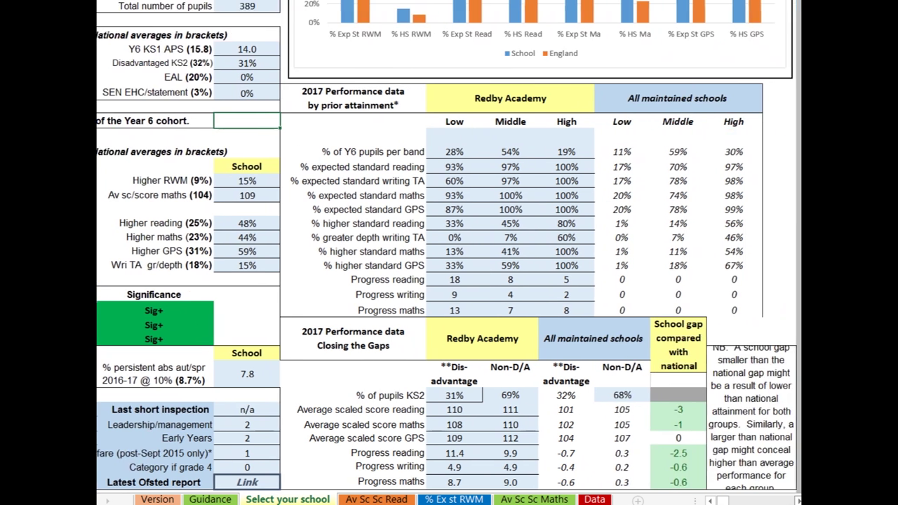
pyautogui.scroll(3, 385, 247)
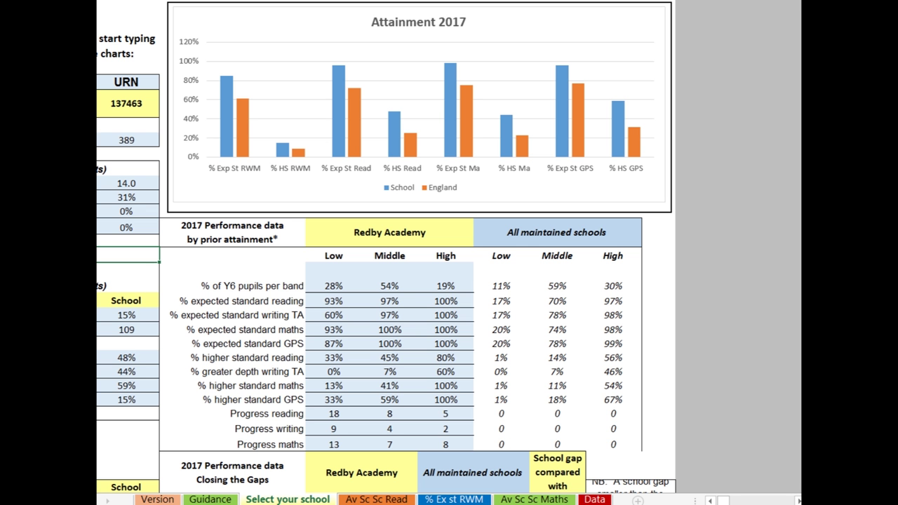
# Scroll to the Closing the Gaps table, where disadvantaged pupils average 110 in reading, and the footnotes
pyautogui.scroll(-6, 386, 253)
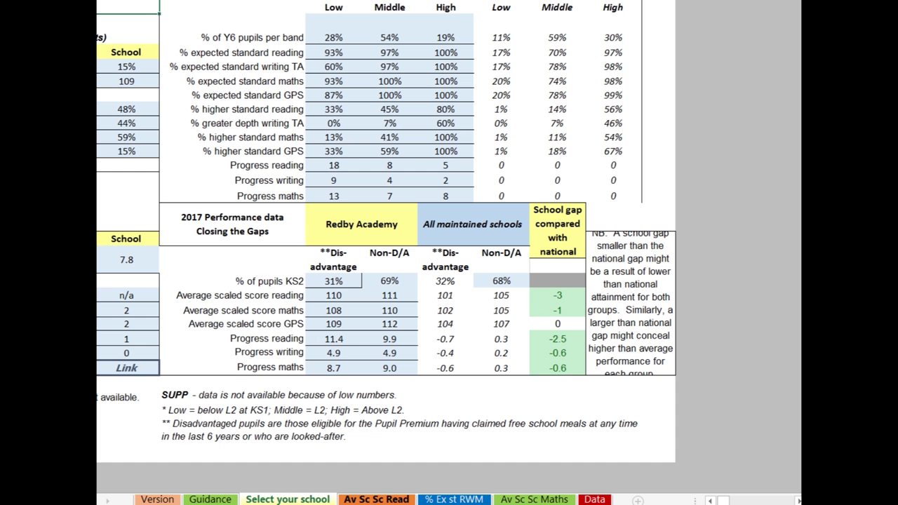
# View the Av Sc Sc Read scatter chart, then go to the Data sheet of all schools
pyautogui.hotkey('ctrl', 'pagedown')
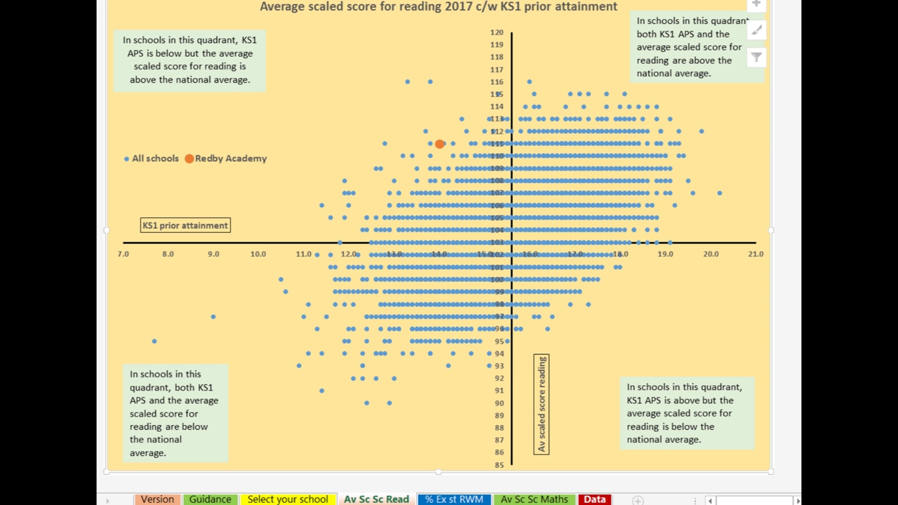
pyautogui.click(594, 498)
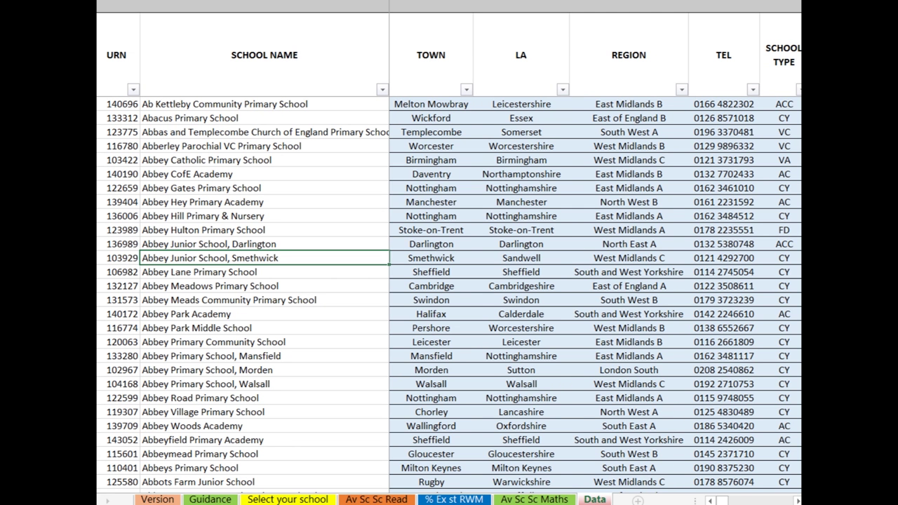
# Scroll across the Data sheet's progress, attainment, absence and Ofsted columns to the LINK TO LATEST OFSTED REPORT column
pyautogui.hscroll(4, 595, 281)
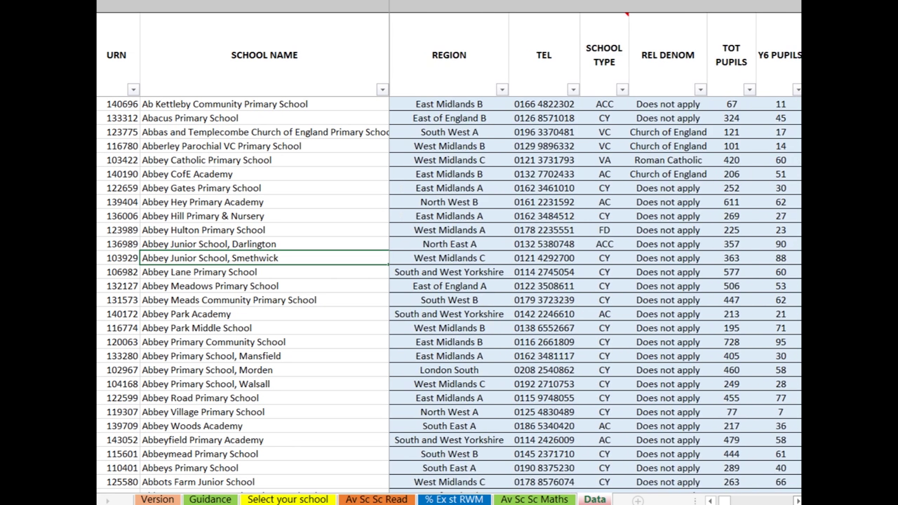
pyautogui.hscroll(5, 595, 280)
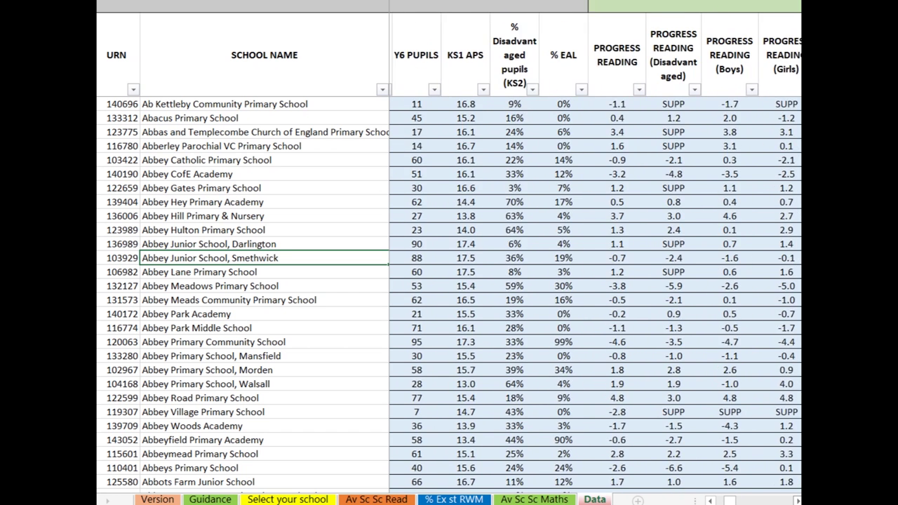
pyautogui.hscroll(2, 595, 281)
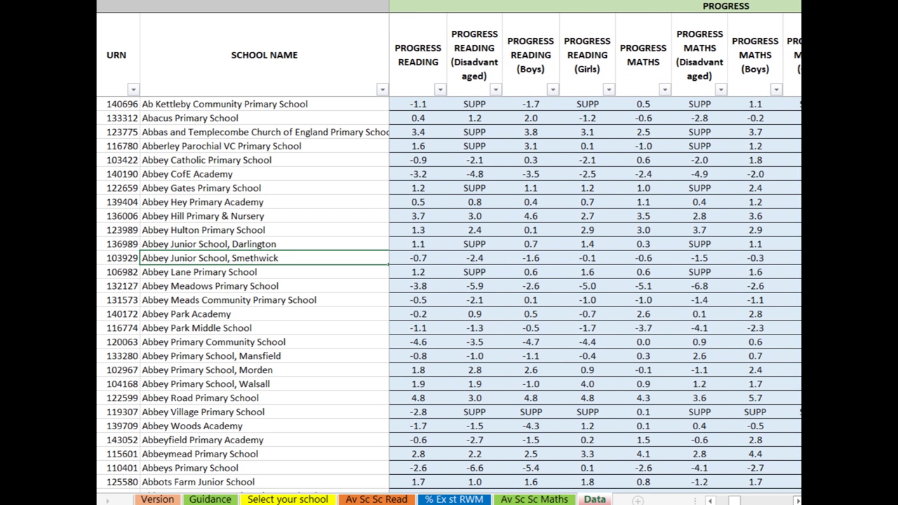
pyautogui.hscroll(1, 594, 280)
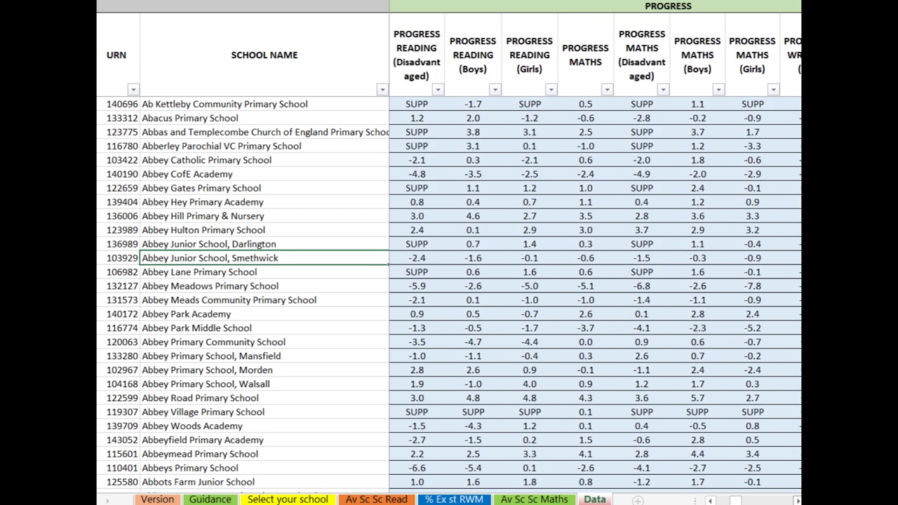
pyautogui.hscroll(5, 595, 281)
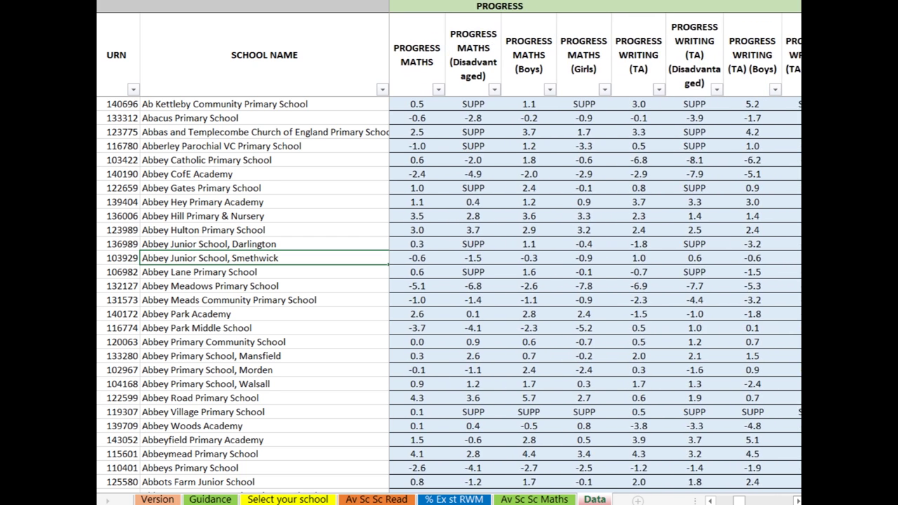
pyautogui.hscroll(6, 595, 281)
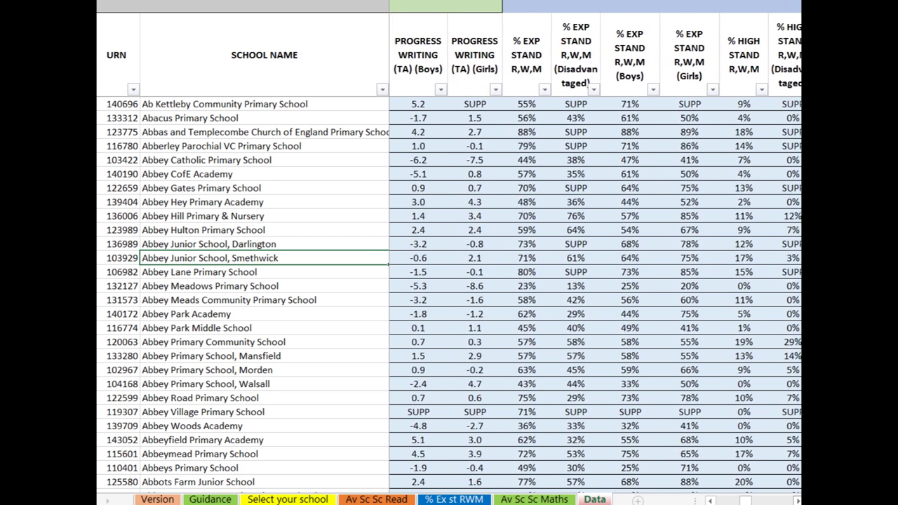
pyautogui.hscroll(5, 595, 281)
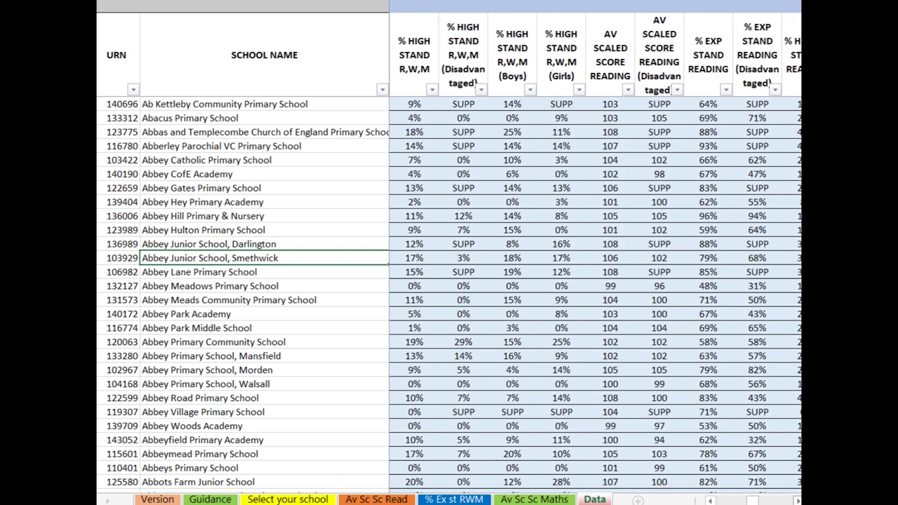
pyautogui.hscroll(6, 594, 280)
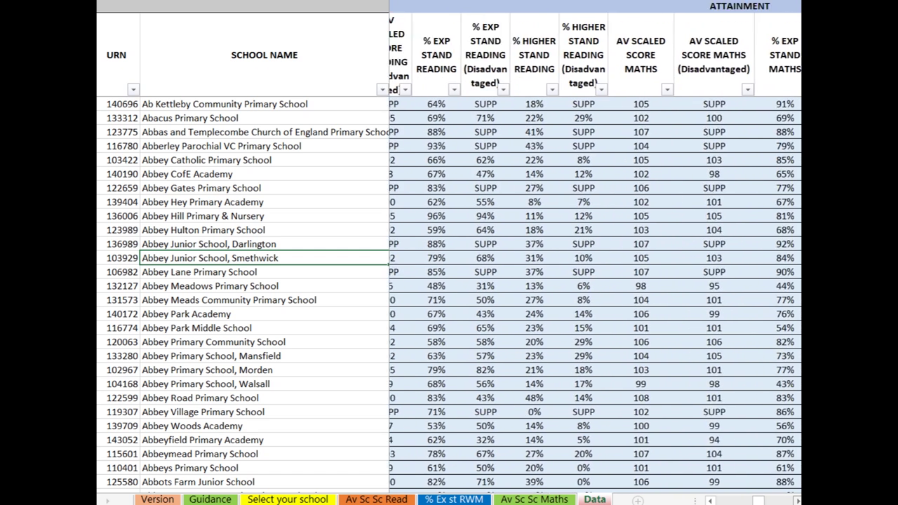
pyautogui.hscroll(6, 595, 281)
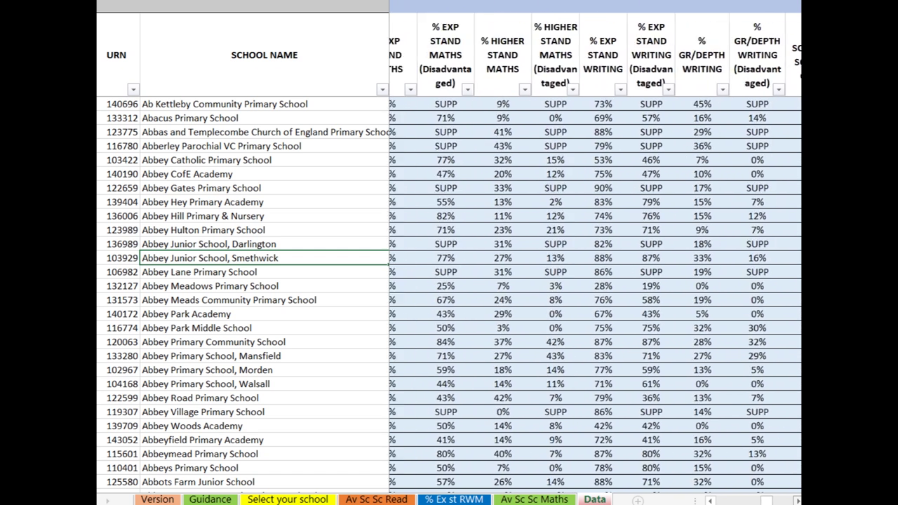
pyautogui.hscroll(6, 595, 280)
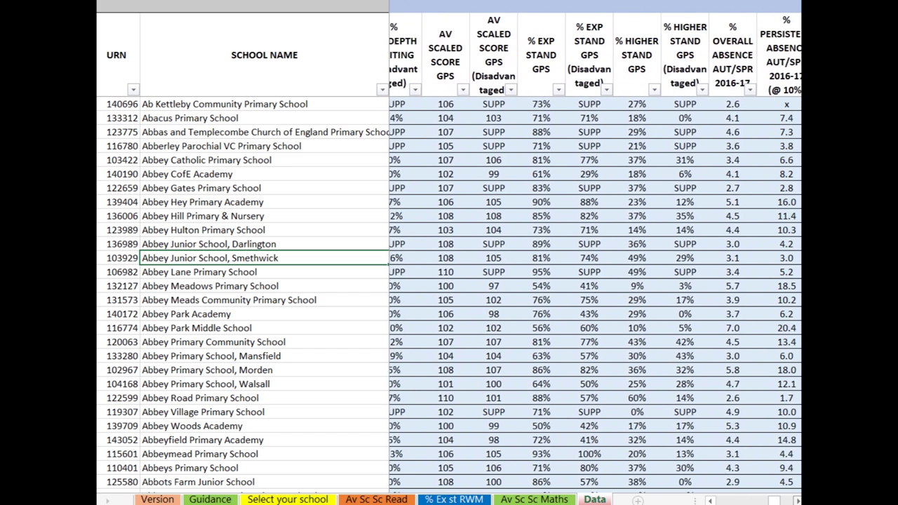
pyautogui.hscroll(5, 594, 280)
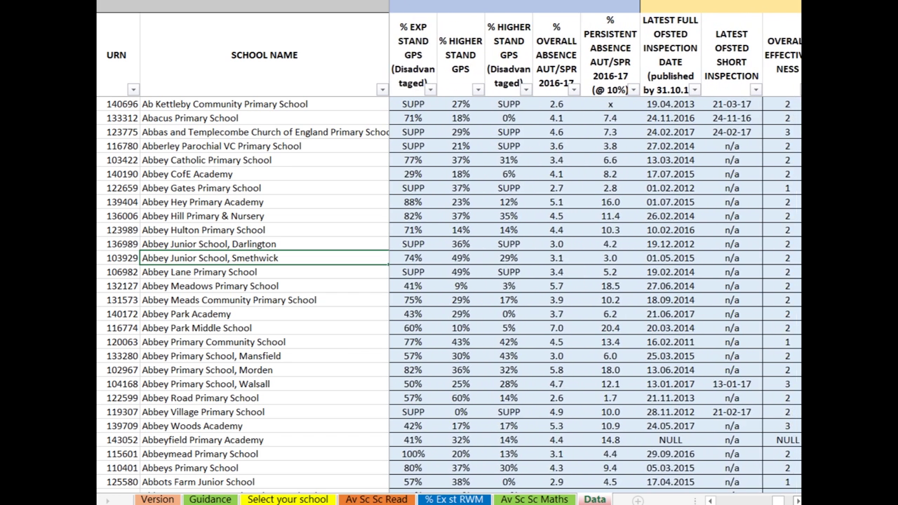
pyautogui.hscroll(5, 595, 281)
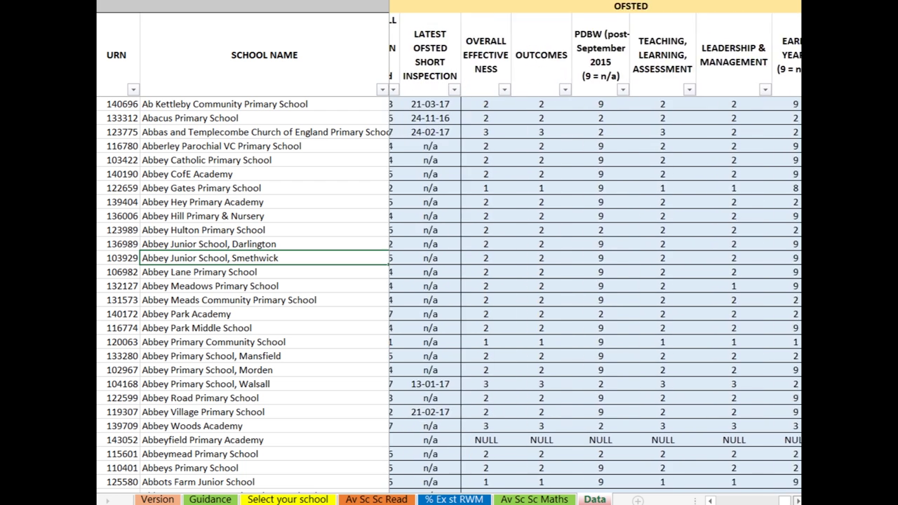
pyautogui.hscroll(4, 595, 281)
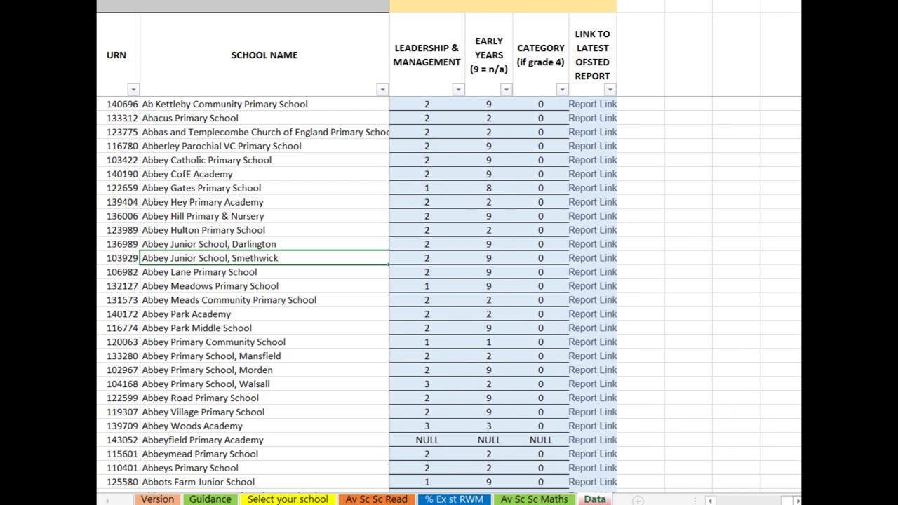